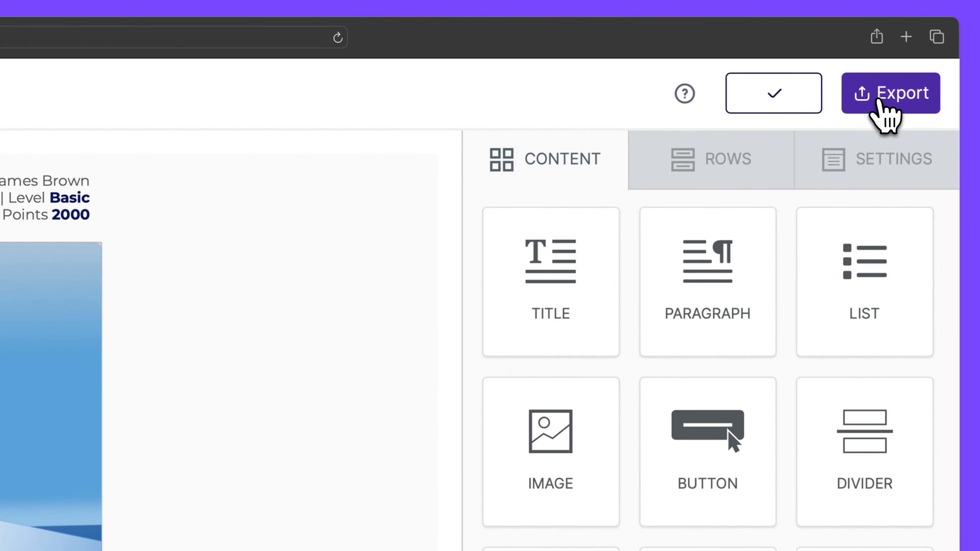
Start a custom connector push from Export and name the connector 'Microsoft 365'.
{"action": "left_click", "coordinate": [921, 54]}
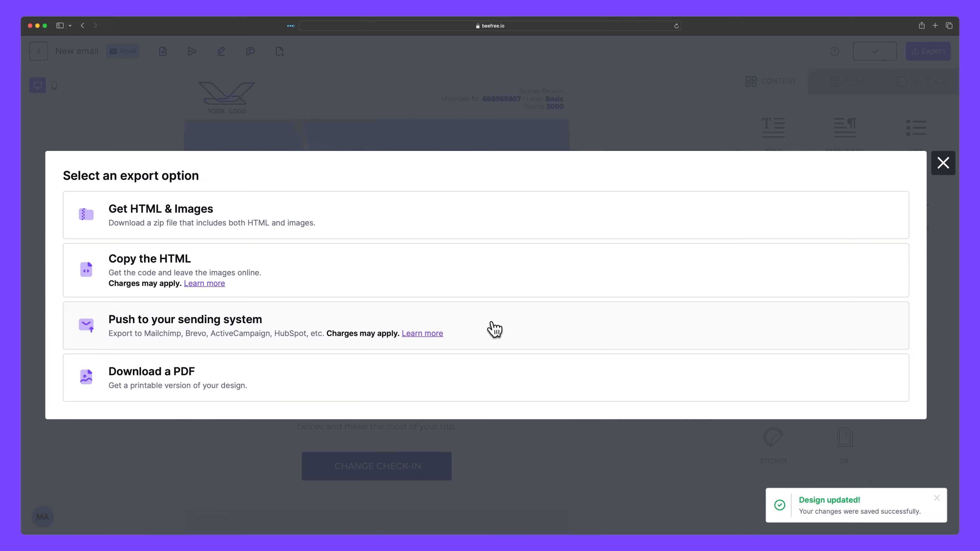
{"action": "left_click", "coordinate": [492, 328]}
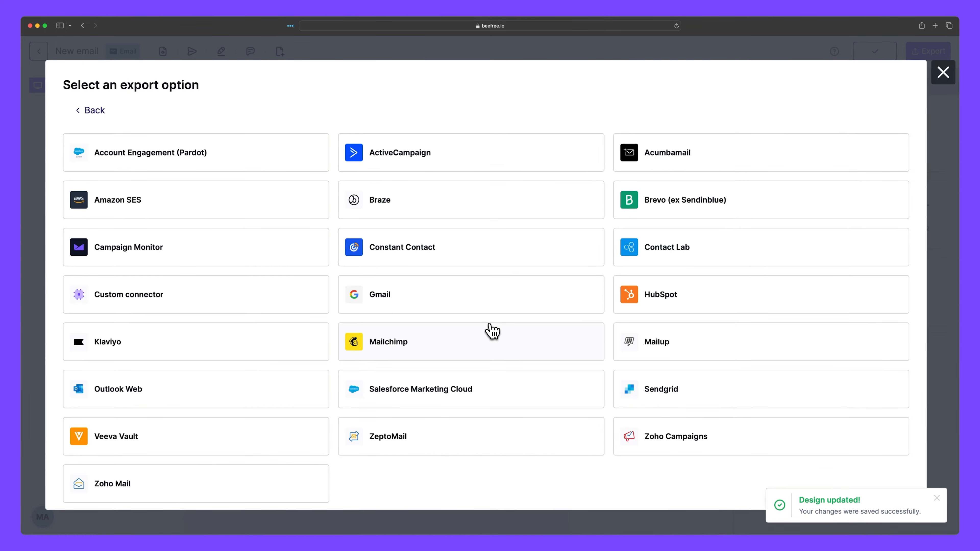
{"action": "left_click", "coordinate": [212, 304]}
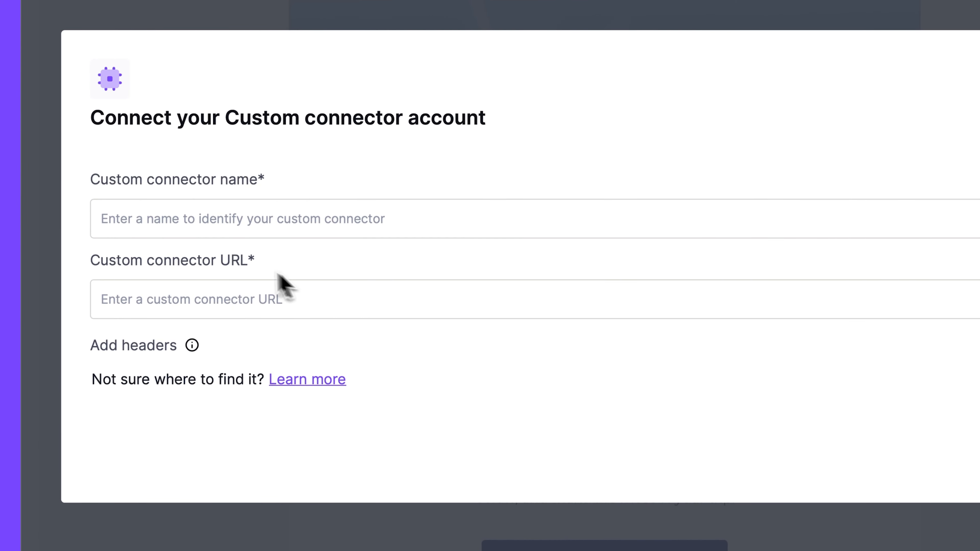
{"action": "left_click", "coordinate": [187, 222]}
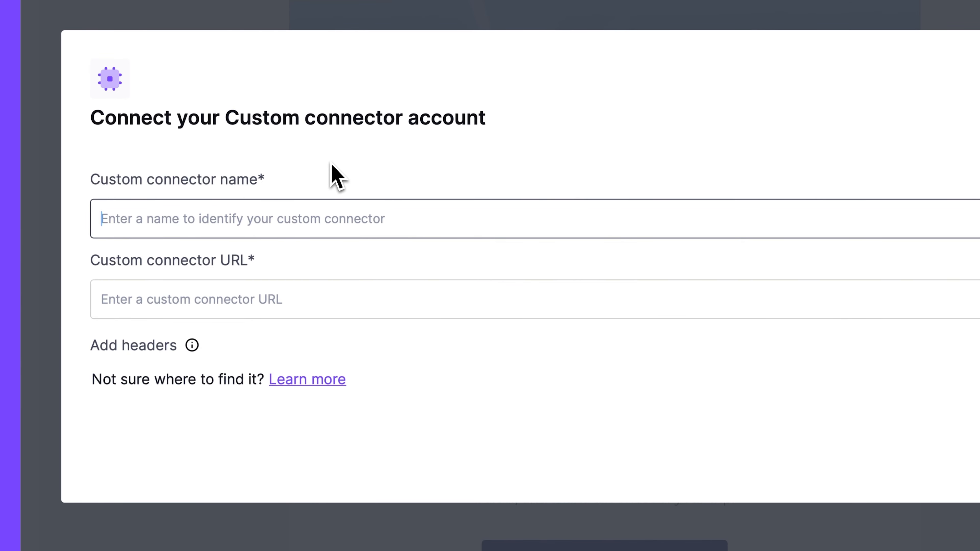
{"action": "type", "text": "Microsoft 365"}
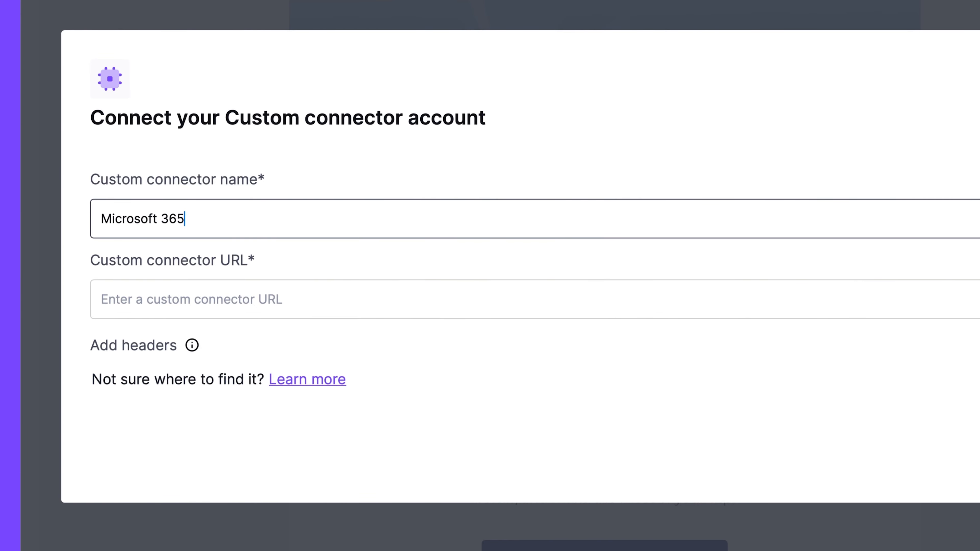
{"action": "left_click", "coordinate": [114, 303]}
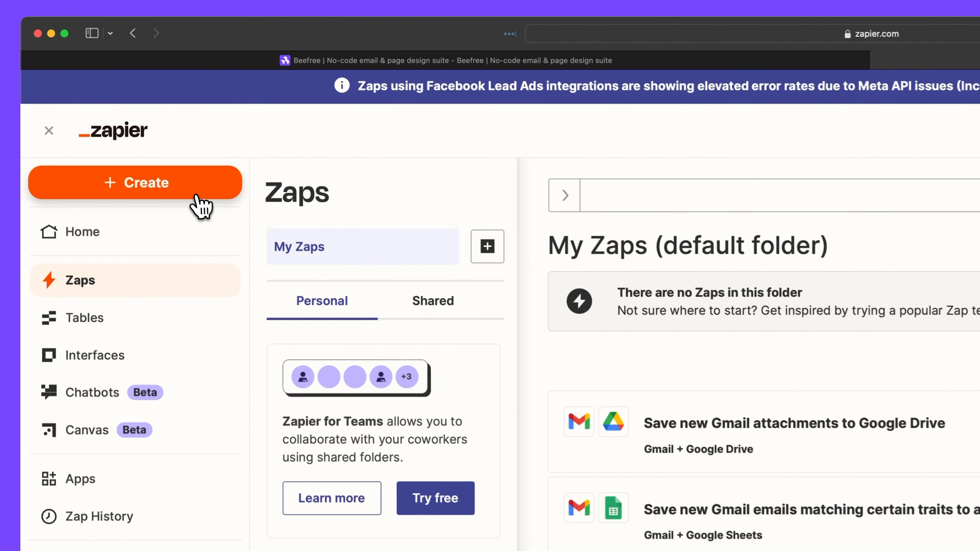
Create a new Zap and rename it 'Beefree Zap'.
{"action": "left_click", "coordinate": [115, 112]}
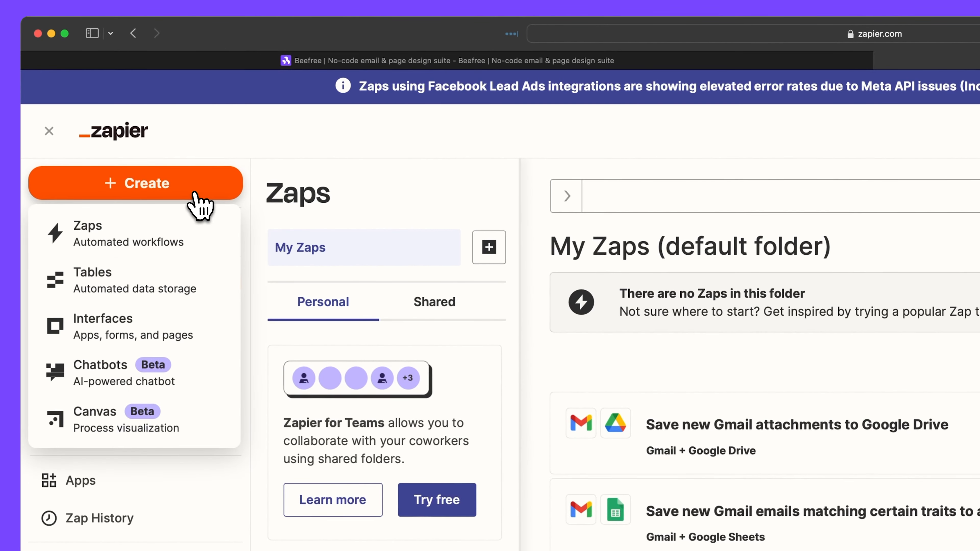
{"action": "left_click", "coordinate": [180, 236]}
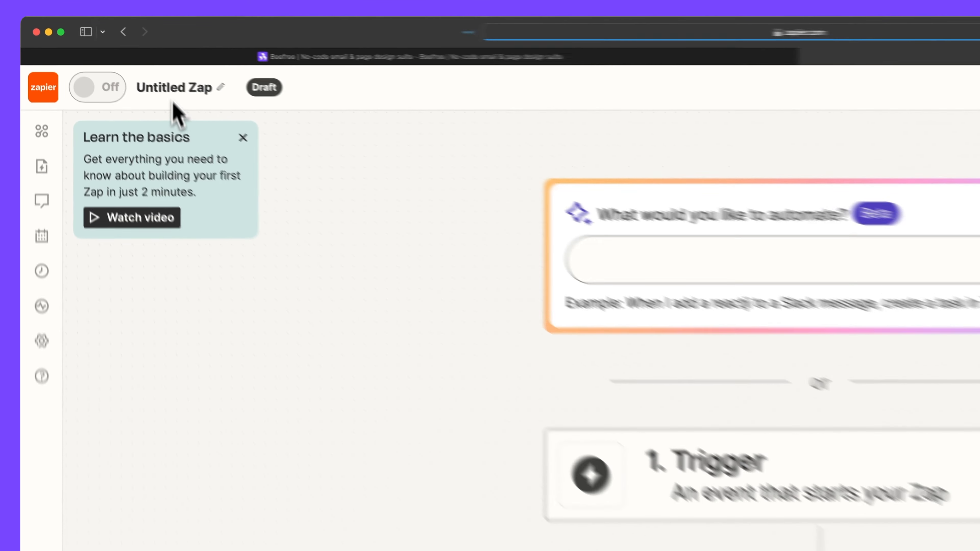
{"action": "left_click", "coordinate": [156, 77]}
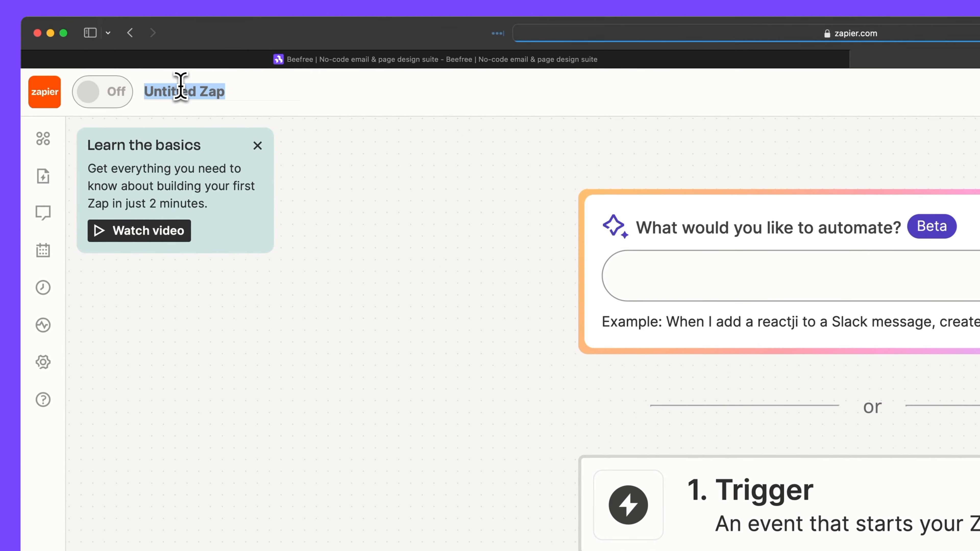
{"action": "type", "text": "Beefree Zap"}
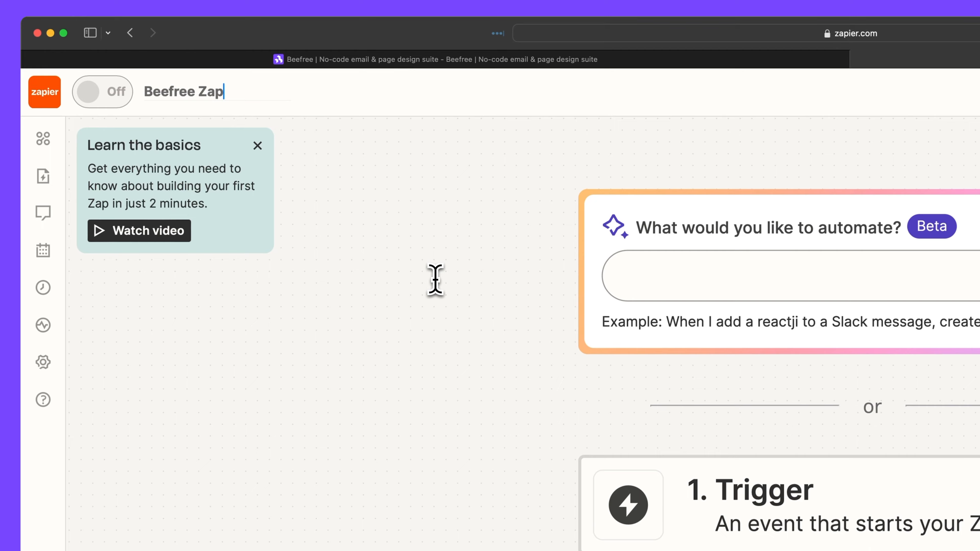
{"action": "key", "text": "Return"}
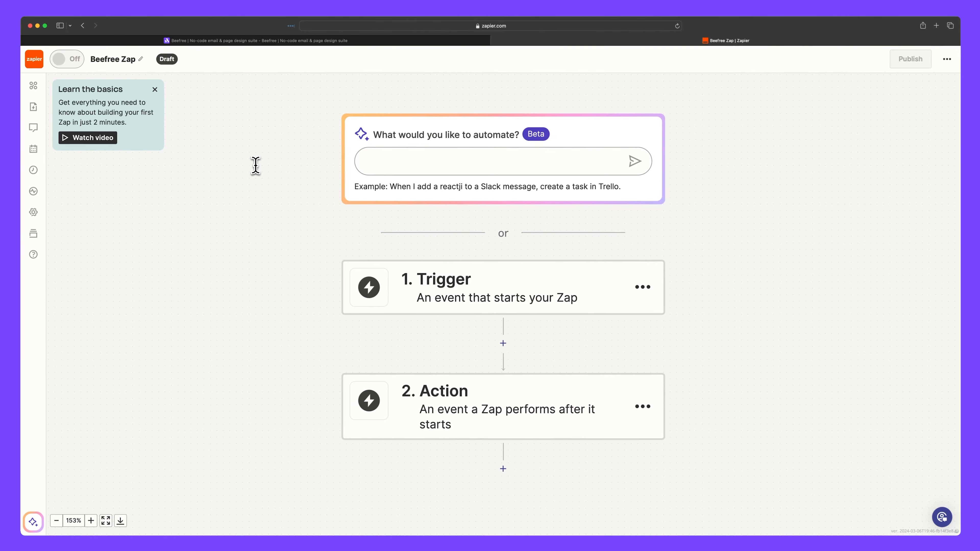
{"action": "left_click", "coordinate": [404, 165]}
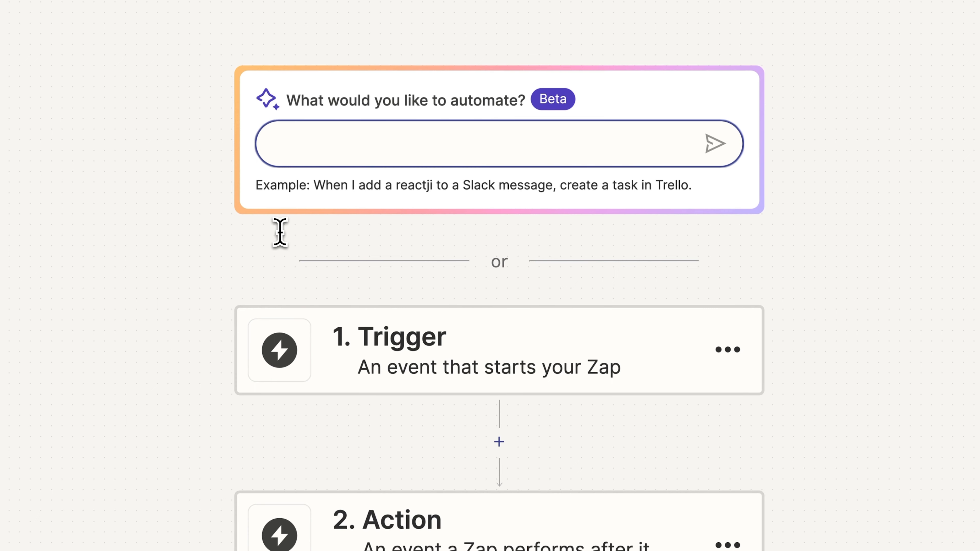
Have Copilot build a webhook-to-Office 365 draft Zap, apply its steps, and copy the webhook URL.
{"action": "type", "text": "Build a webho"}
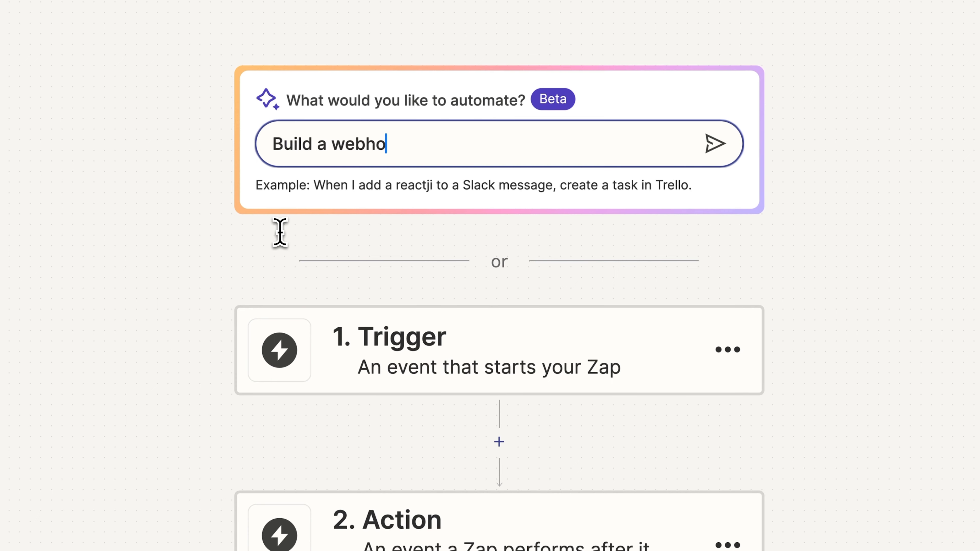
{"action": "type", "text": "ok that allows me to create an emai"}
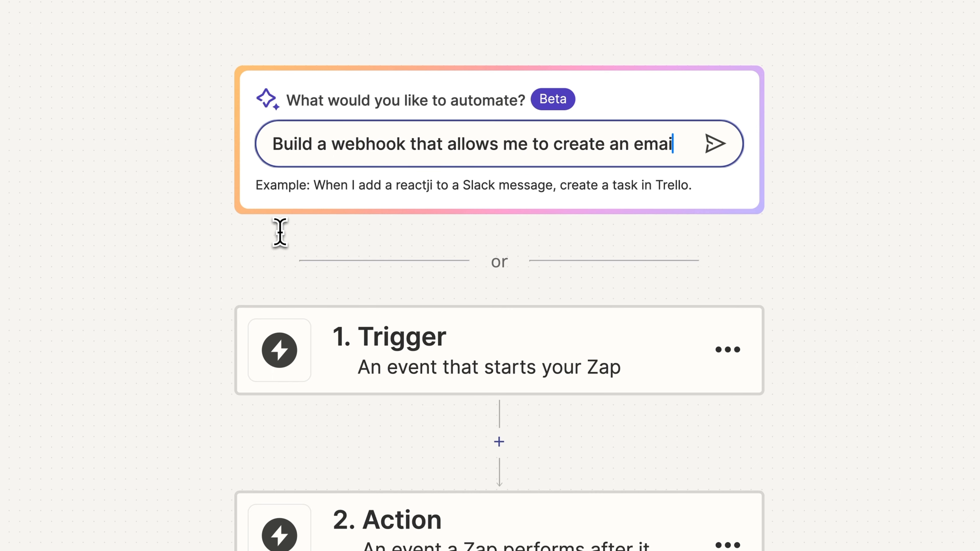
{"action": "type", "text": "l draft in Microsoft Office "}
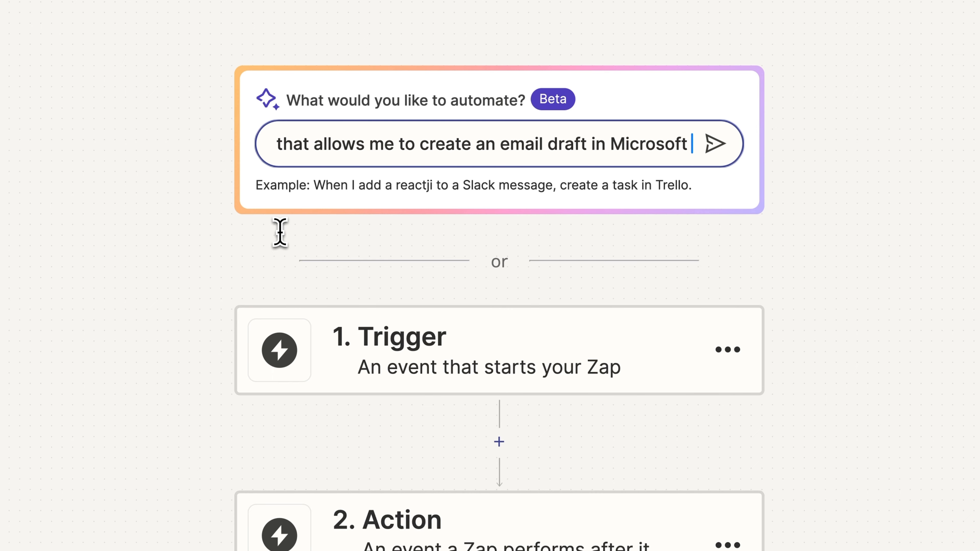
{"action": "type", "text": "365"}
{"action": "key", "text": "Return"}
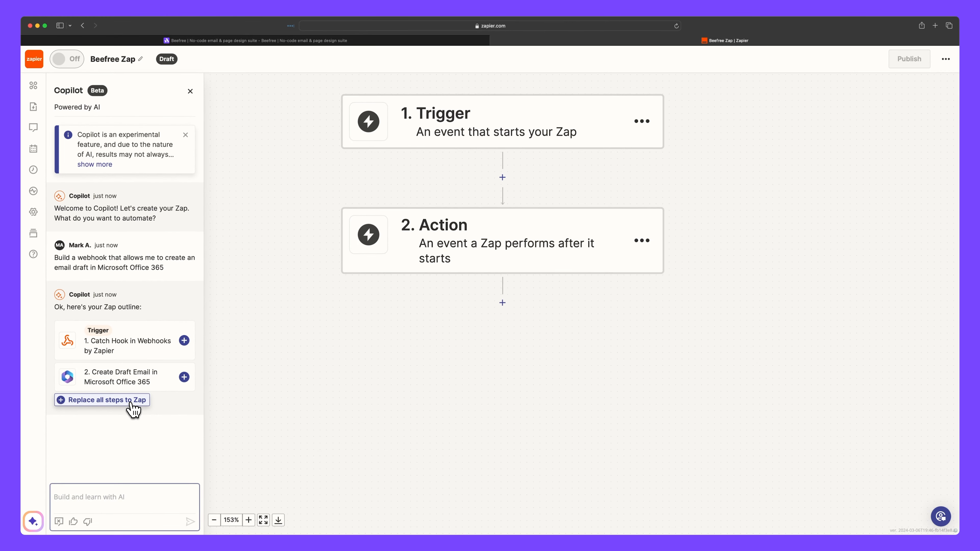
{"action": "left_click", "coordinate": [131, 402]}
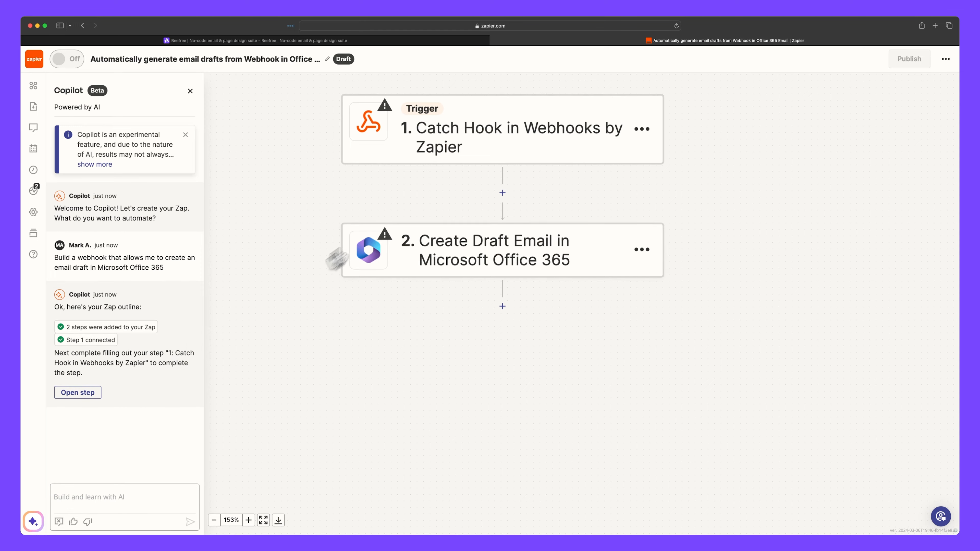
{"action": "left_click", "coordinate": [501, 138]}
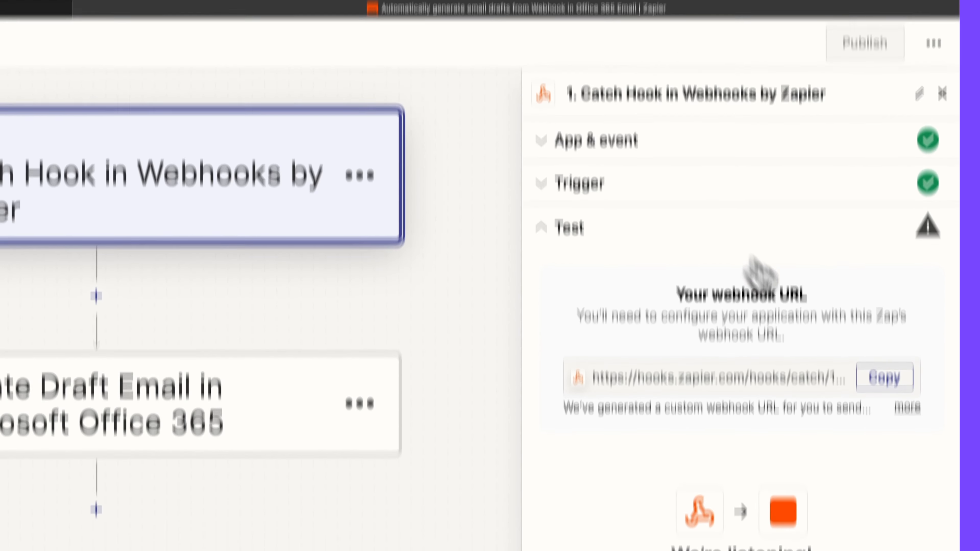
{"action": "left_click", "coordinate": [881, 380]}
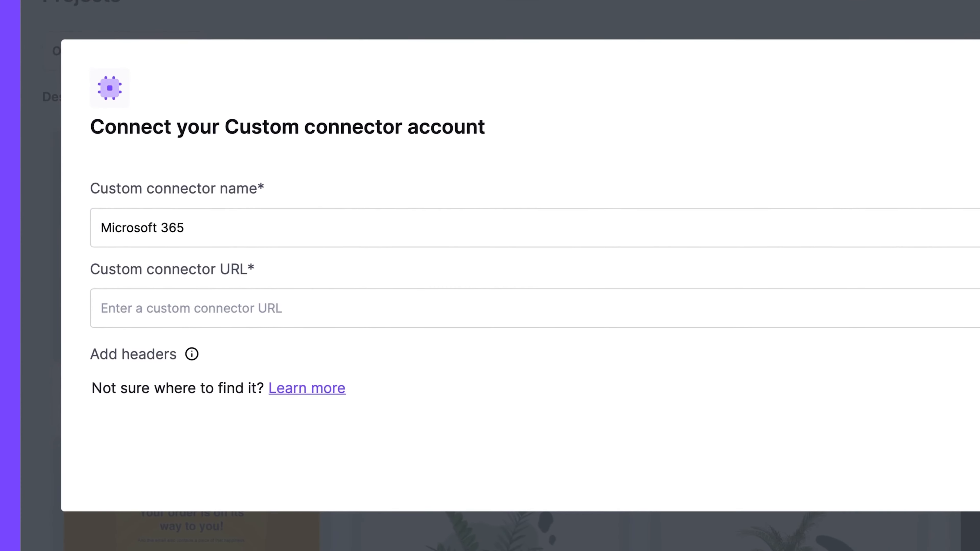
Paste the Zapier webhook URL into the connector, leave headers off, connect, and create the template.
{"action": "left_click", "coordinate": [601, 315]}
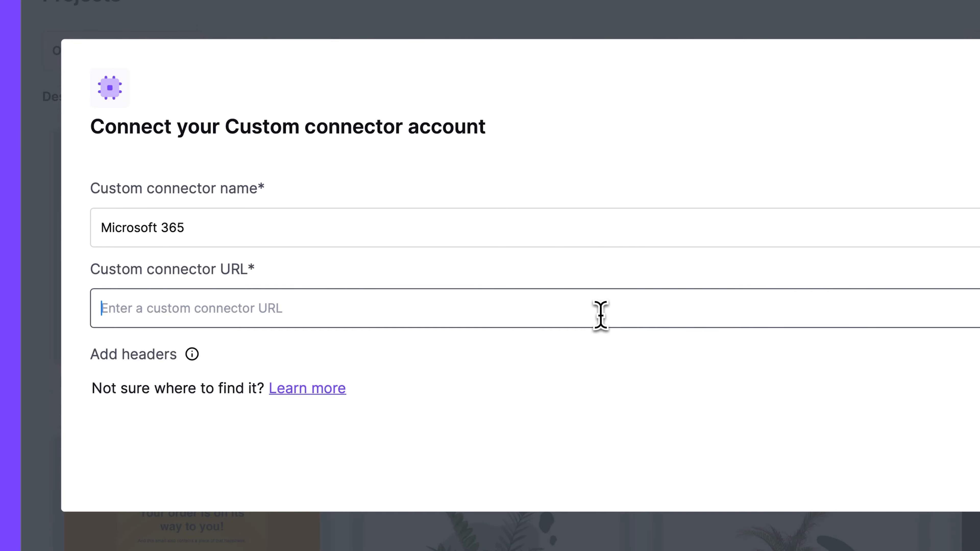
{"action": "key", "text": "super+v"}
{"action": "left_click", "coordinate": [621, 360]}
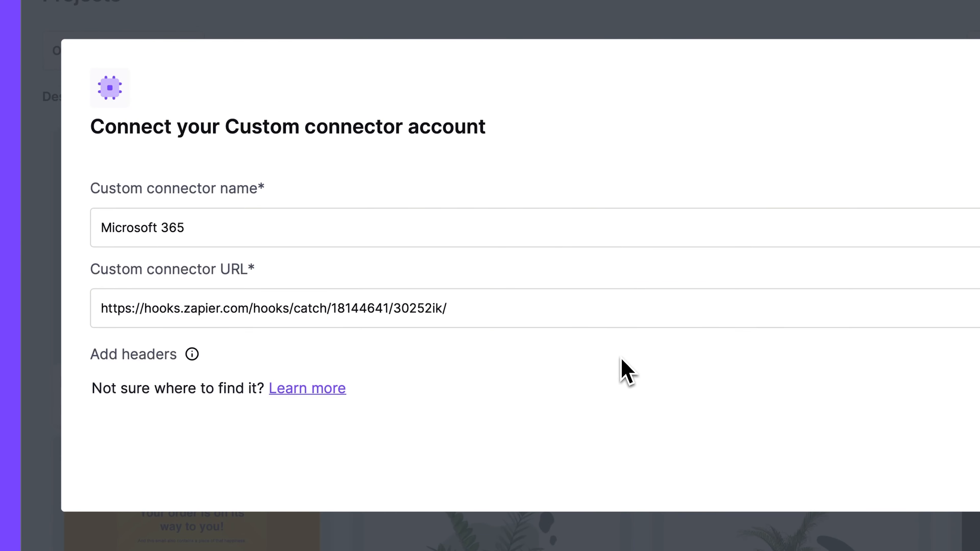
{"action": "left_click", "coordinate": [895, 339]}
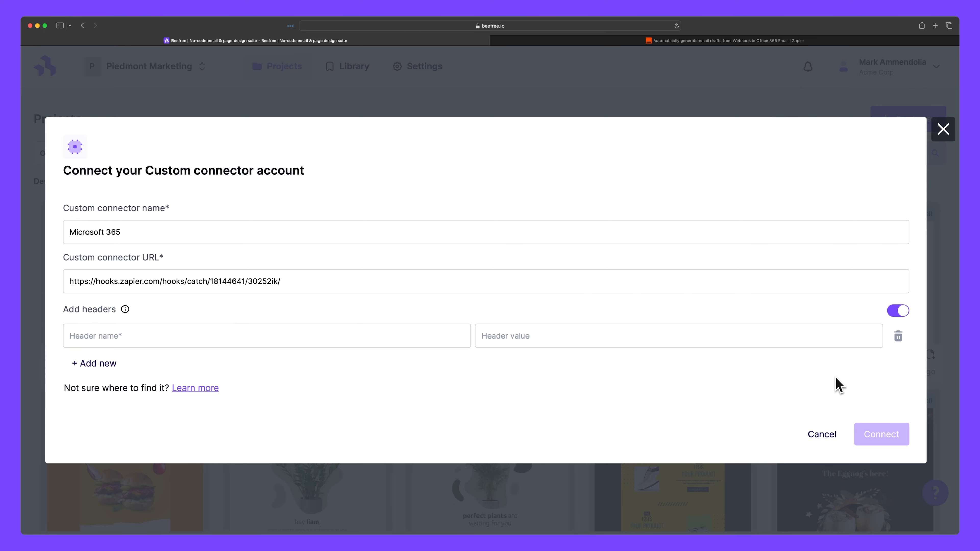
{"action": "left_click", "coordinate": [898, 311]}
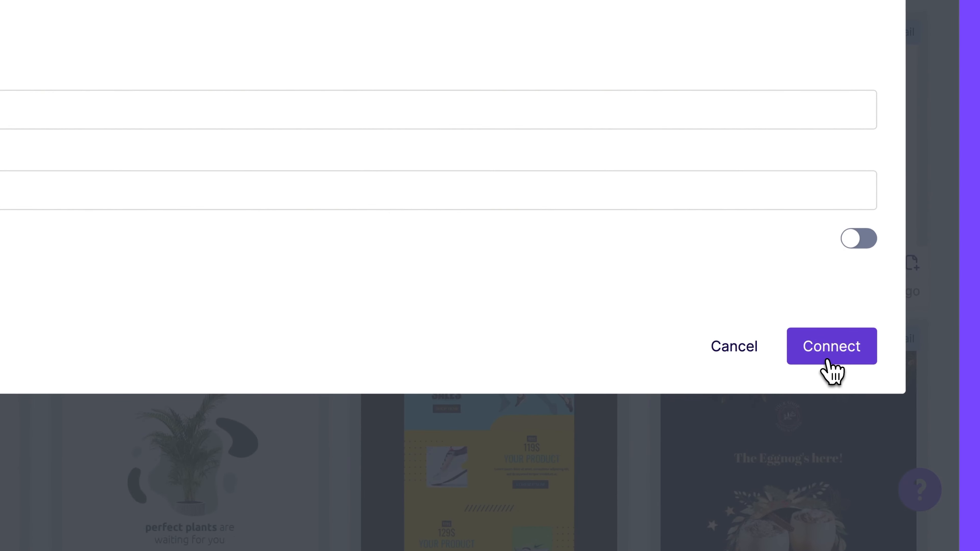
{"action": "left_click", "coordinate": [881, 408]}
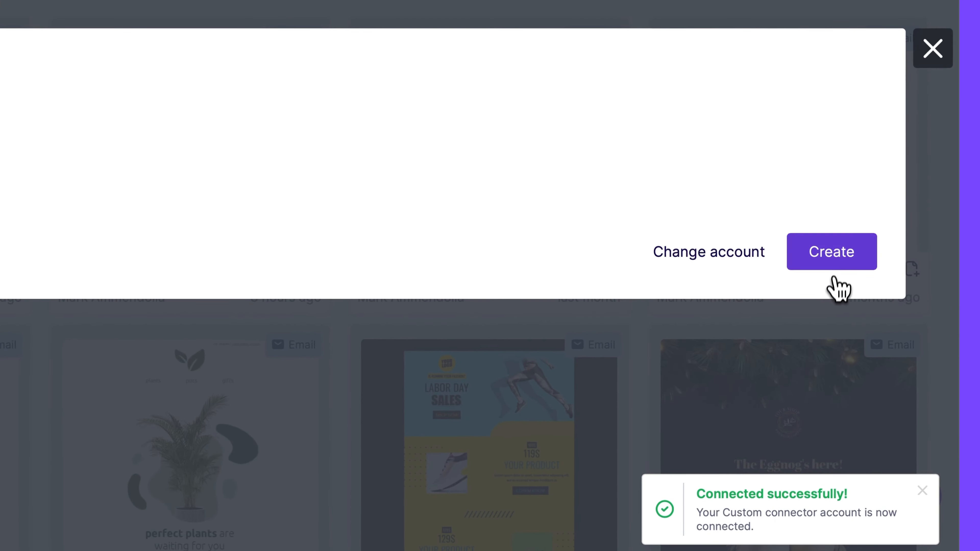
{"action": "left_click", "coordinate": [883, 351]}
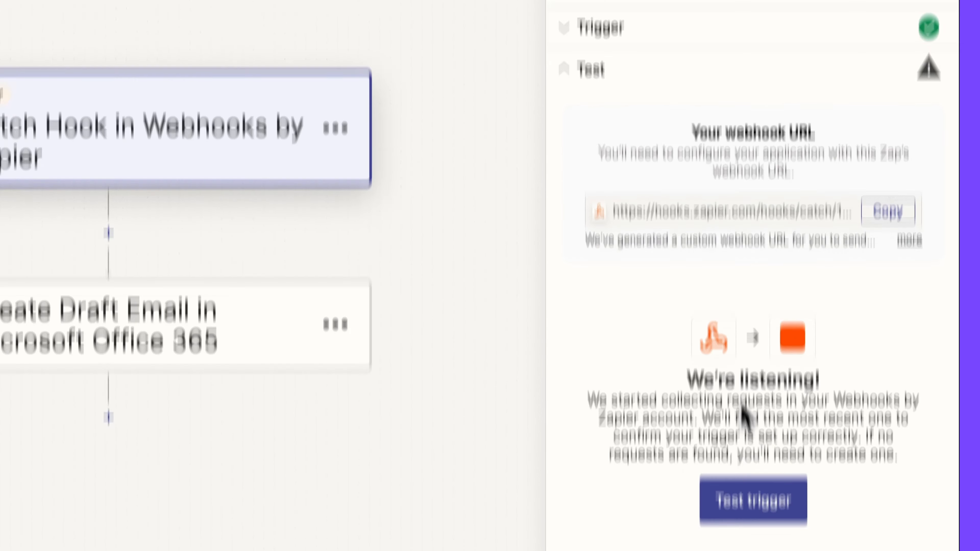
Test the Catch Hook trigger and continue with request B carrying the New email HTML.
{"action": "left_click", "coordinate": [755, 528]}
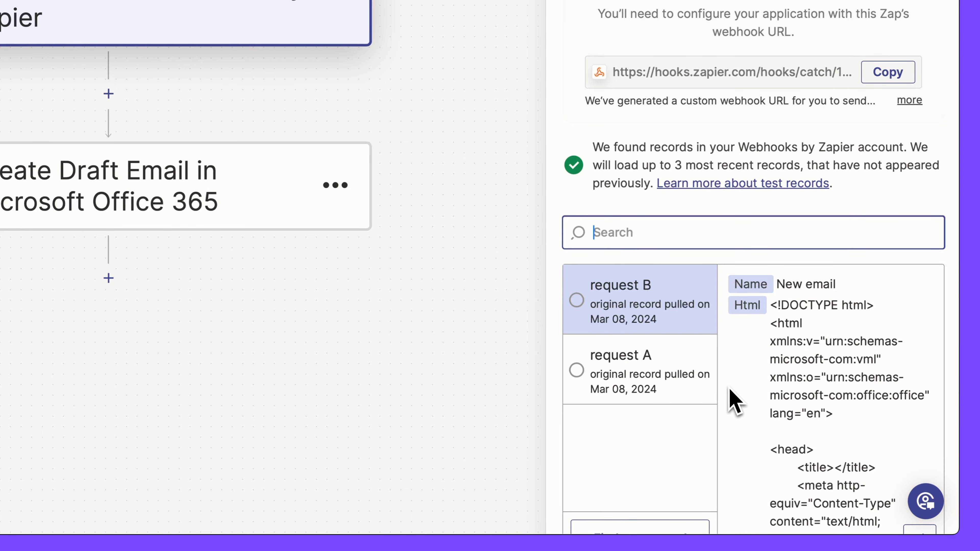
{"action": "scroll", "coordinate": [956, 312], "scroll_direction": "down", "scroll_amount": 3}
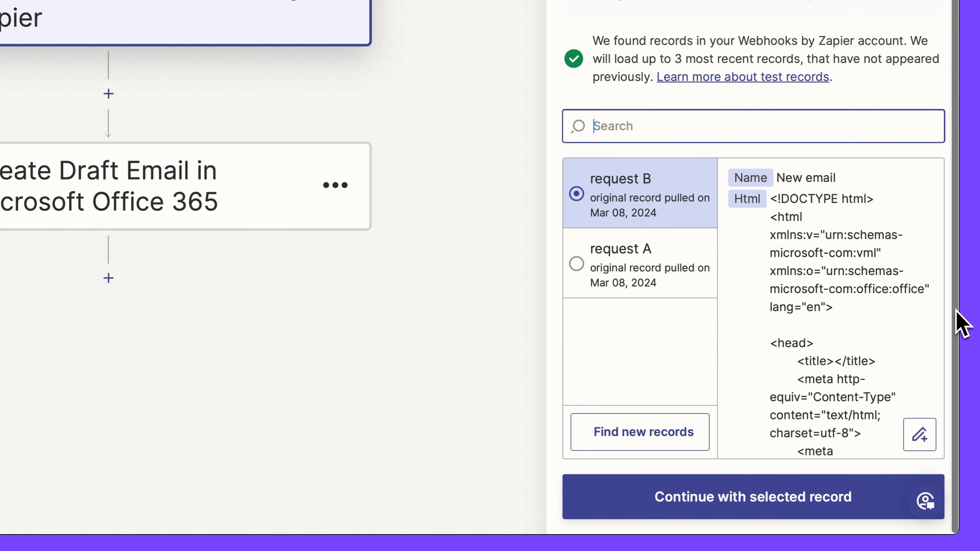
{"action": "left_click", "coordinate": [737, 506]}
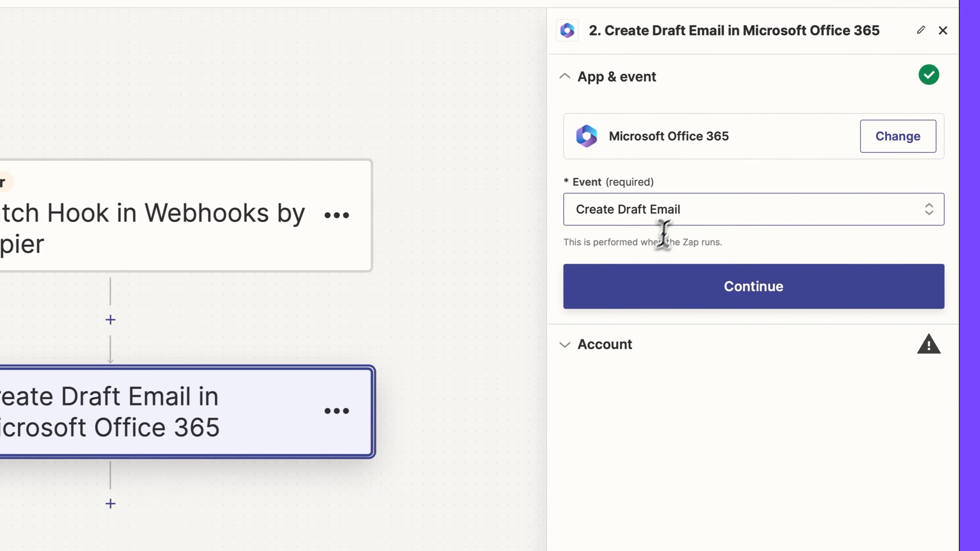
Keep Create Draft Email as the Office 365 action event.
{"action": "left_click", "coordinate": [796, 198]}
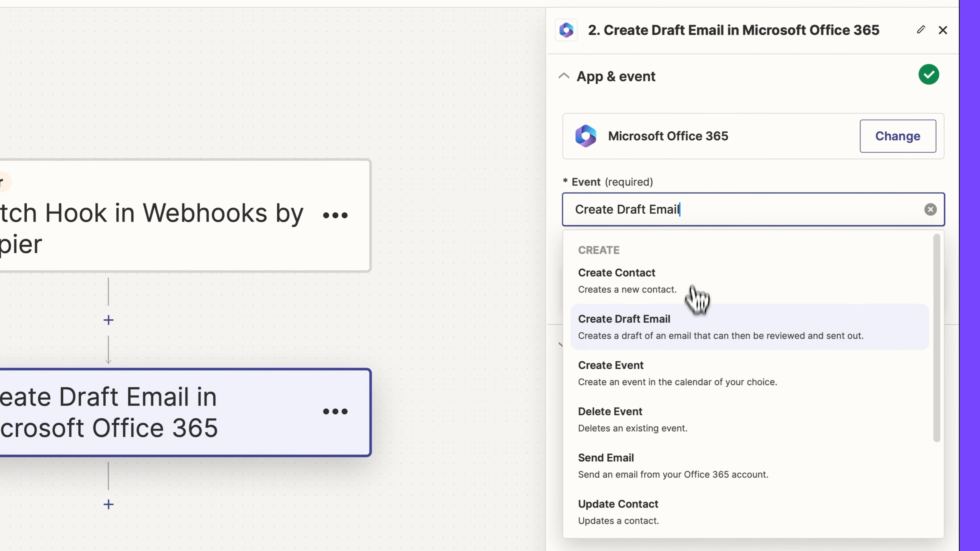
{"action": "left_click", "coordinate": [689, 332]}
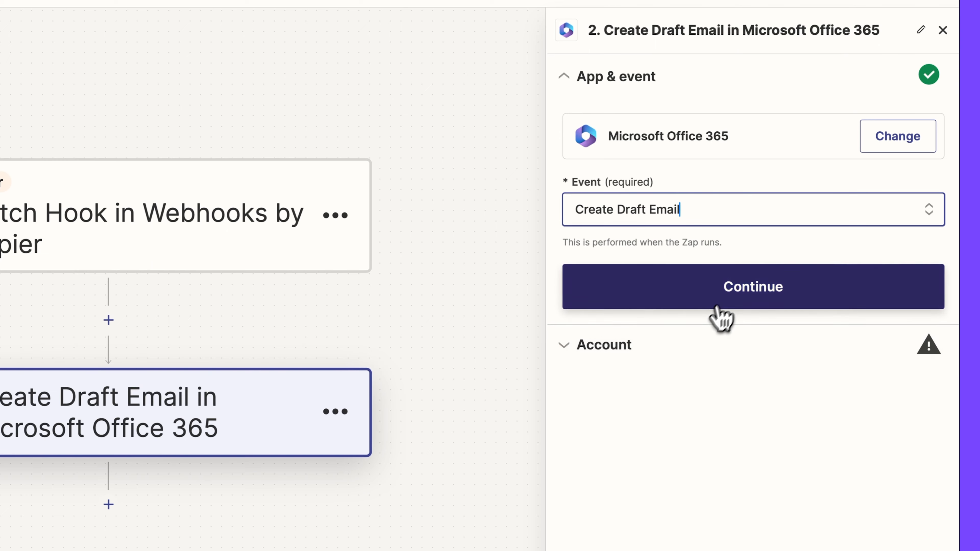
{"action": "left_click", "coordinate": [735, 290]}
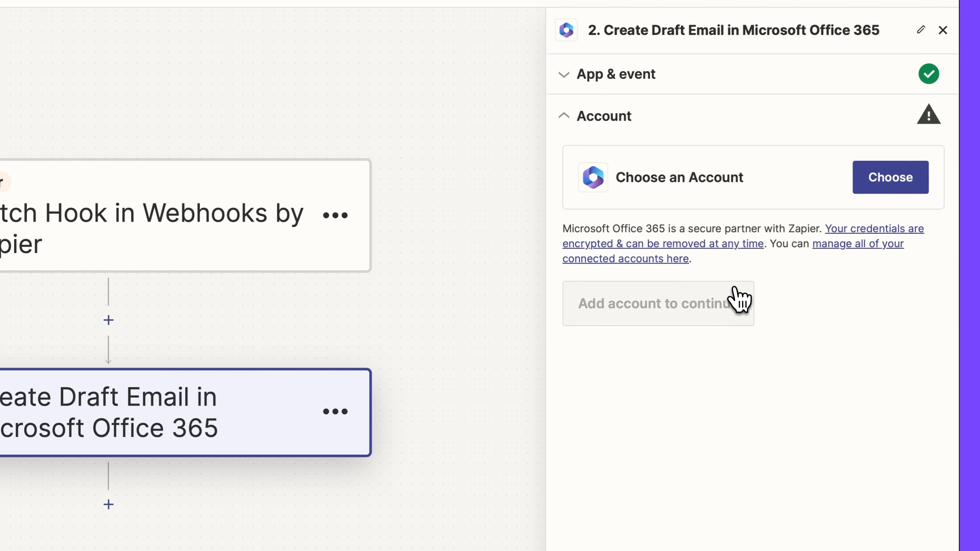
Connect the existing Microsoft Office 365 account to the draft-email action.
{"action": "left_click", "coordinate": [884, 185]}
{"action": "left_click", "coordinate": [750, 326]}
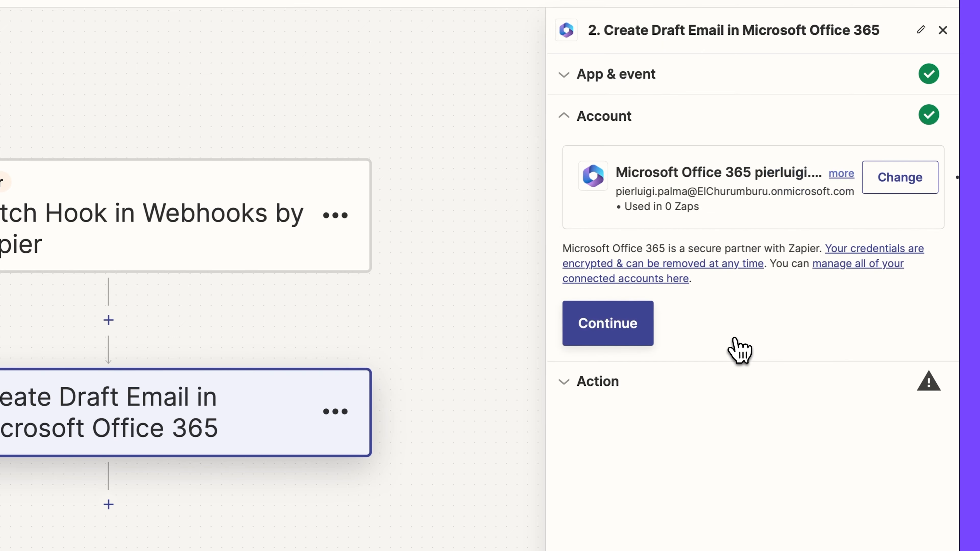
{"action": "left_click", "coordinate": [632, 328]}
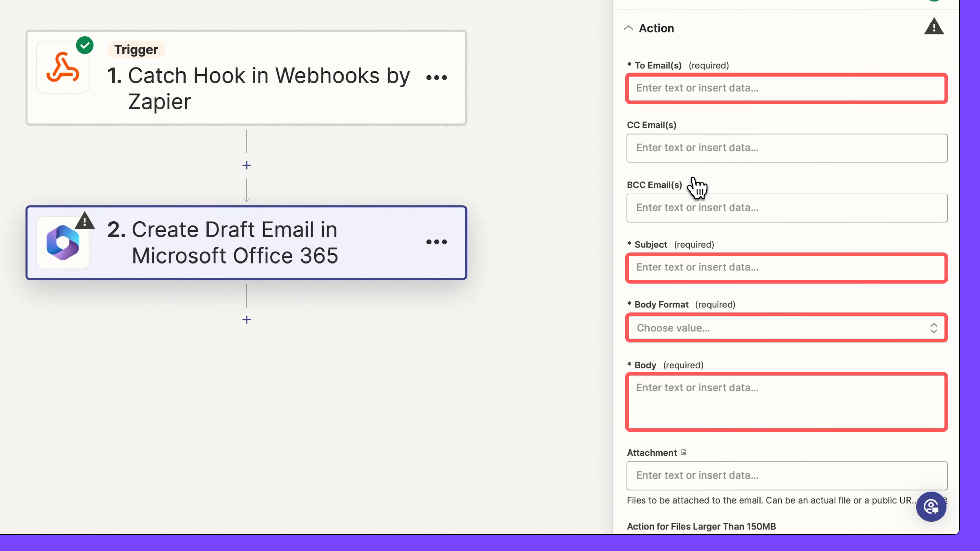
Enter the recipient's email address in the To Email(s) field.
{"action": "left_click", "coordinate": [673, 267]}
{"action": "scroll", "coordinate": [722, 361], "scroll_direction": "down", "scroll_amount": 2}
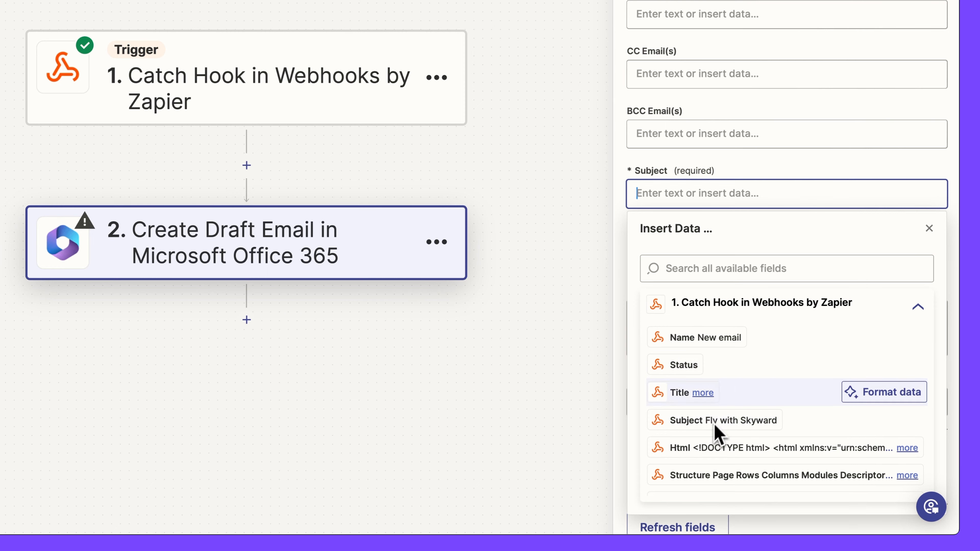
{"action": "left_click", "coordinate": [761, 164]}
{"action": "scroll", "coordinate": [761, 162], "scroll_direction": "up", "scroll_amount": 2}
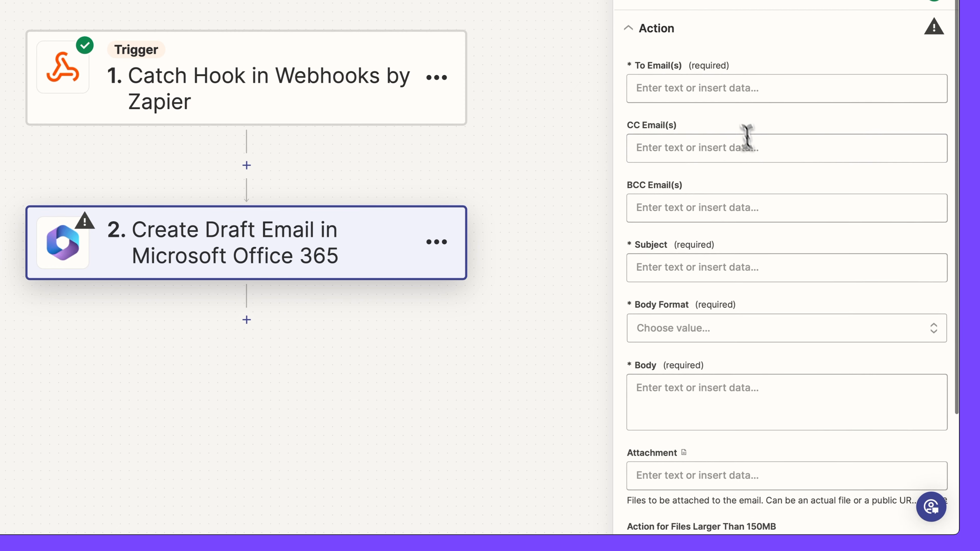
{"action": "left_click", "coordinate": [728, 88]}
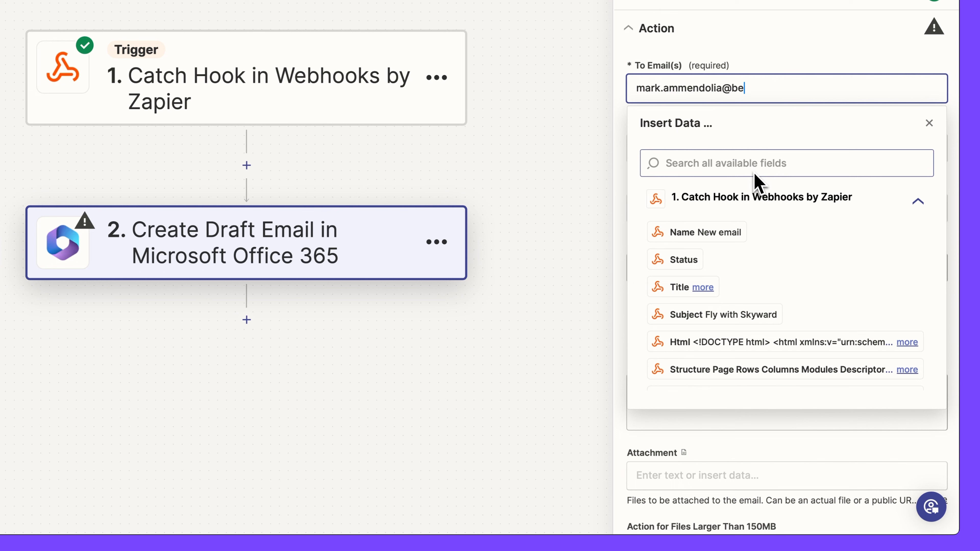
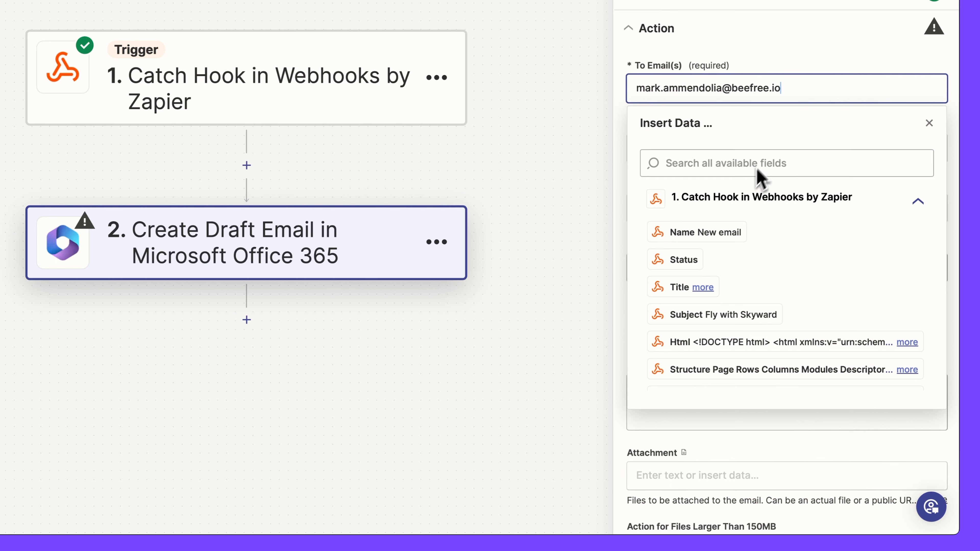
{"action": "left_click", "coordinate": [815, 50]}
Map the webhook's Subject into the draft's Subject field.
{"action": "scroll", "coordinate": [818, 52], "scroll_direction": "down", "scroll_amount": 2}
{"action": "scroll", "coordinate": [818, 53], "scroll_direction": "down", "scroll_amount": 1}
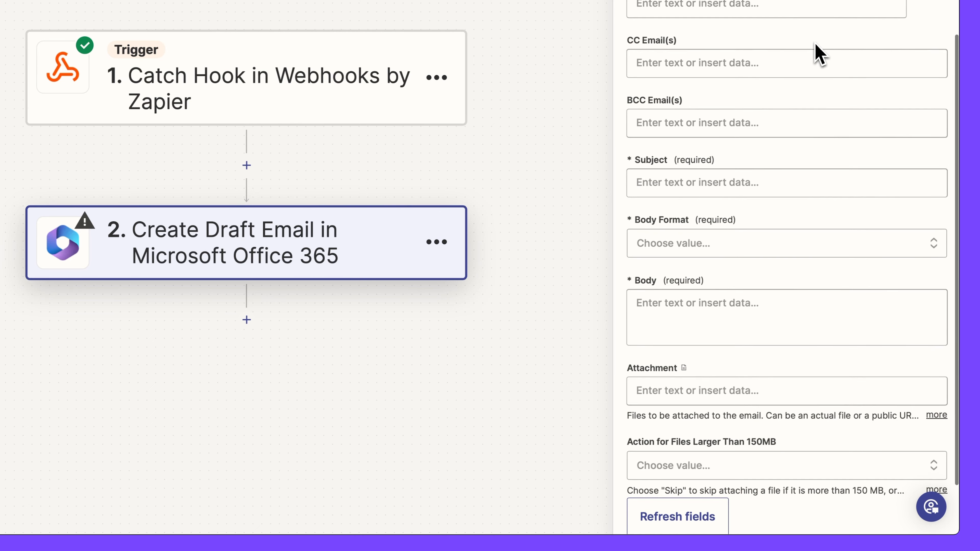
{"action": "left_click", "coordinate": [758, 182]}
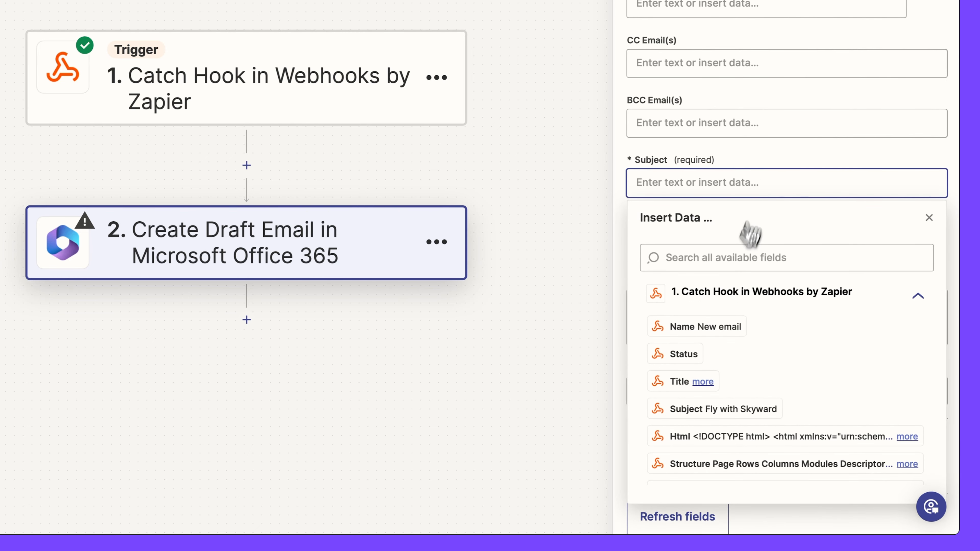
{"action": "left_click", "coordinate": [711, 410]}
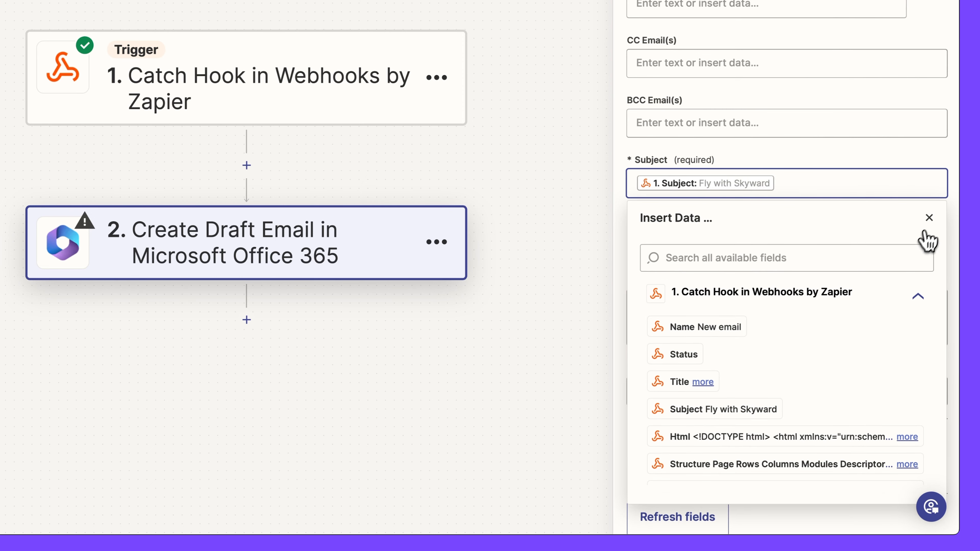
{"action": "left_click", "coordinate": [929, 218]}
Set Body Format to HTML, map the webhook's Html into Body, and continue.
{"action": "scroll", "coordinate": [933, 232], "scroll_direction": "down", "scroll_amount": 1}
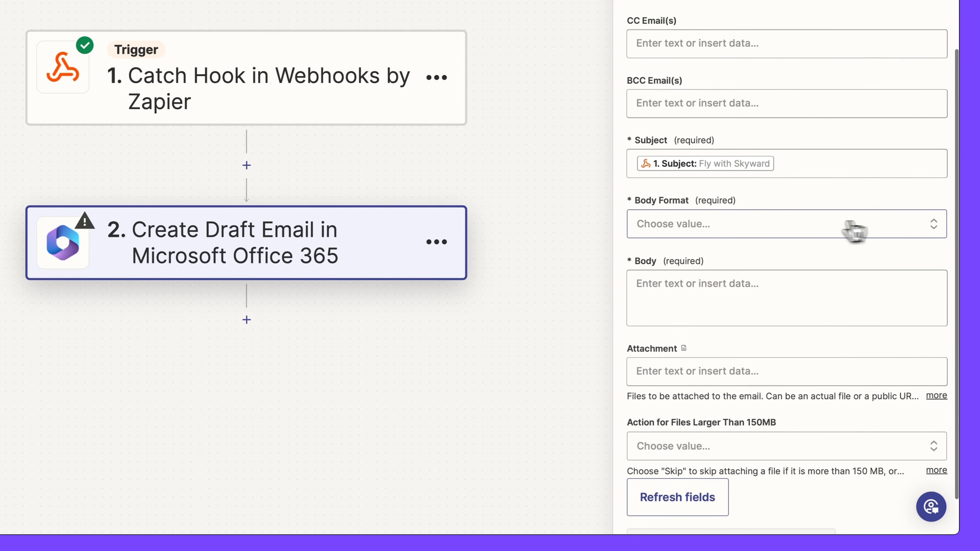
{"action": "left_click", "coordinate": [798, 228]}
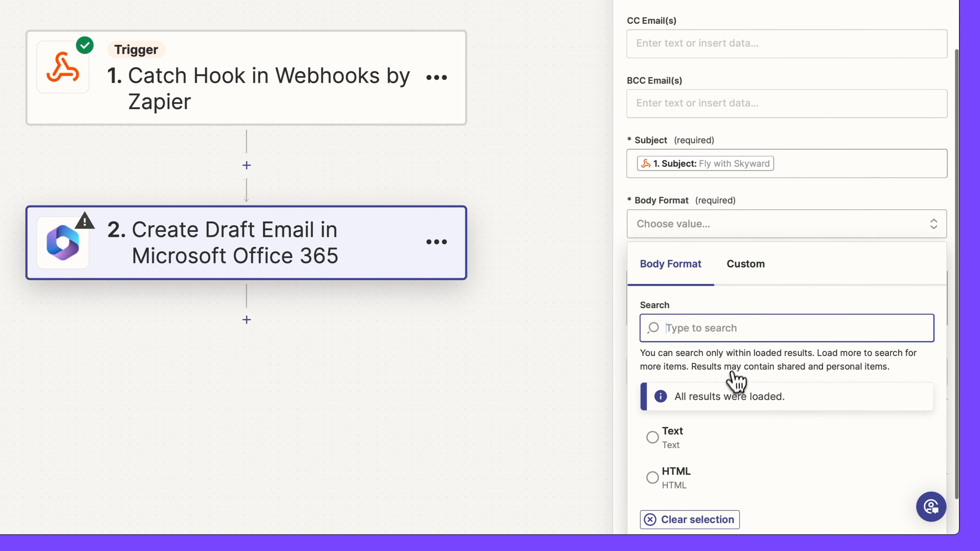
{"action": "scroll", "coordinate": [733, 388], "scroll_direction": "down", "scroll_amount": 3}
{"action": "left_click", "coordinate": [683, 432]}
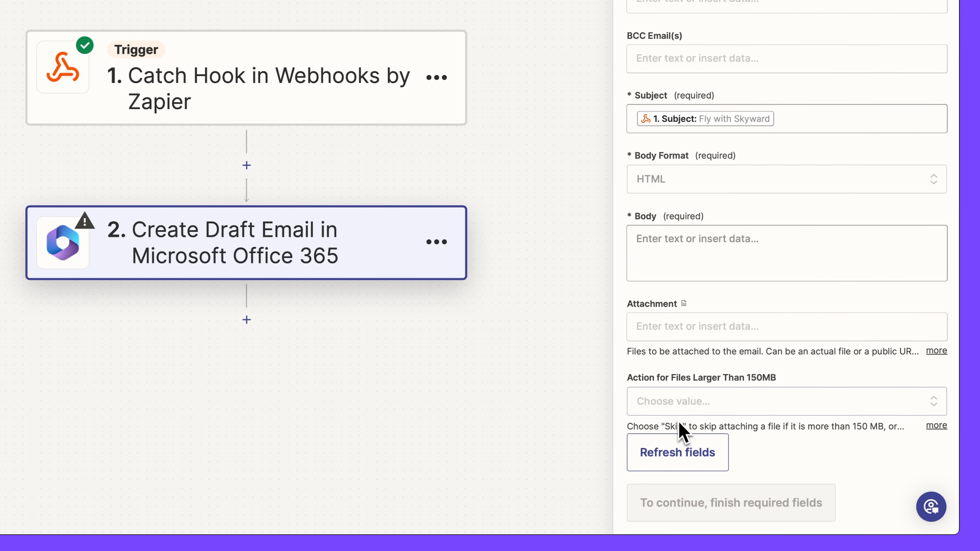
{"action": "left_click", "coordinate": [667, 244]}
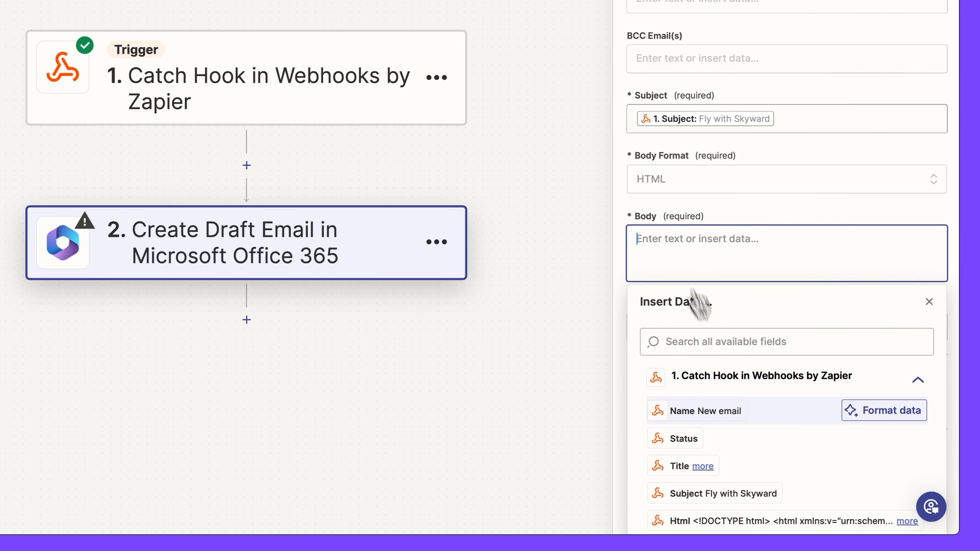
{"action": "scroll", "coordinate": [750, 437], "scroll_direction": "down", "scroll_amount": 4}
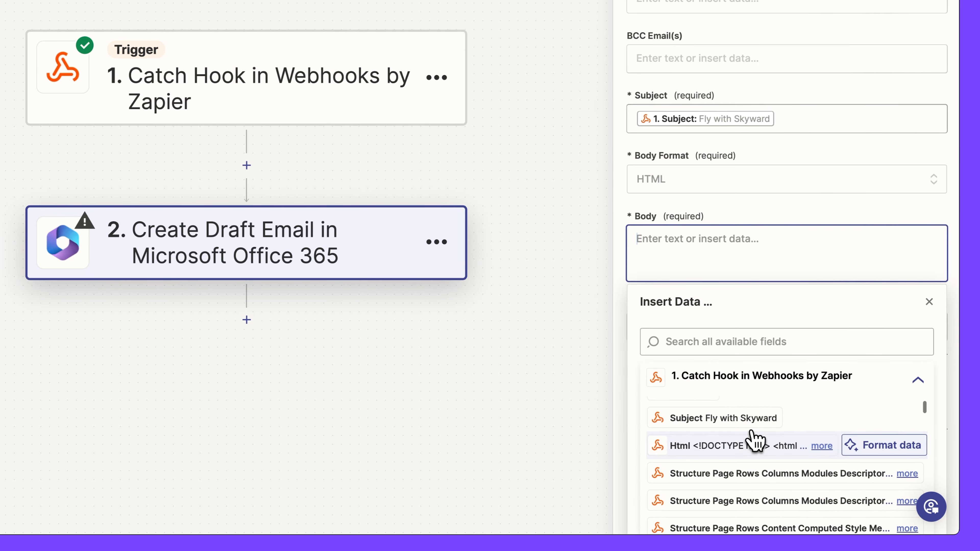
{"action": "left_click", "coordinate": [748, 455]}
{"action": "left_click", "coordinate": [928, 303]}
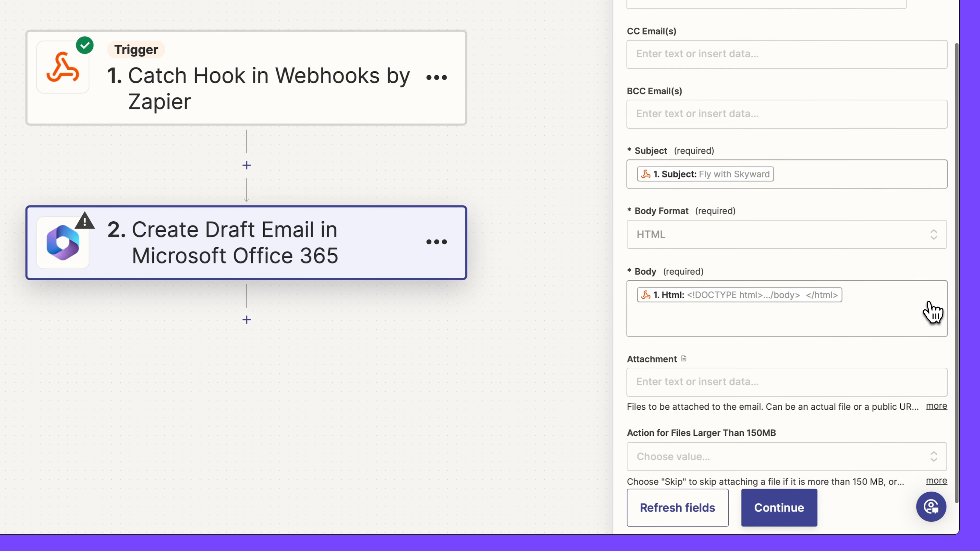
{"action": "scroll", "coordinate": [896, 422], "scroll_direction": "down", "scroll_amount": 1}
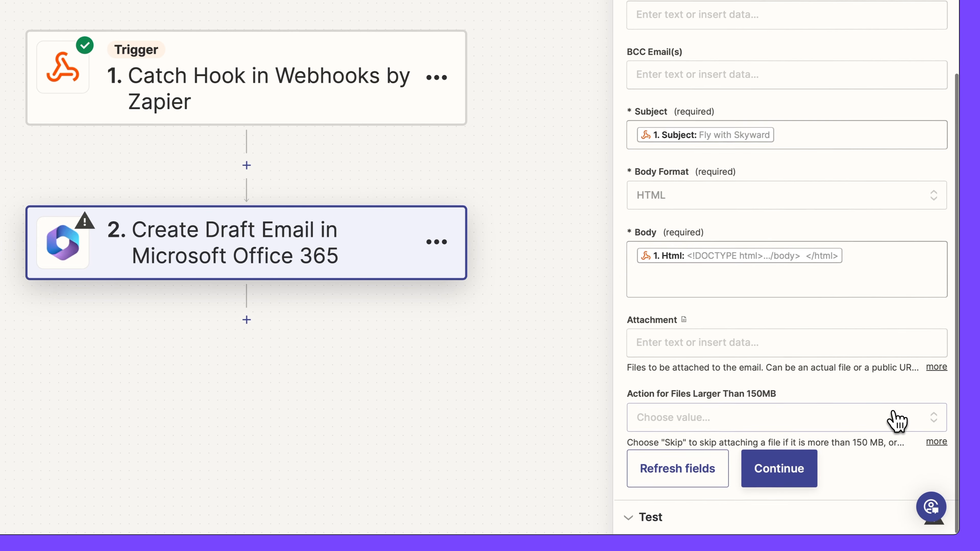
{"action": "left_click", "coordinate": [802, 477]}
Test the draft-email step to create a sample Office 365 draft, then publish the Zap.
{"action": "scroll", "coordinate": [801, 480], "scroll_direction": "down", "scroll_amount": 10}
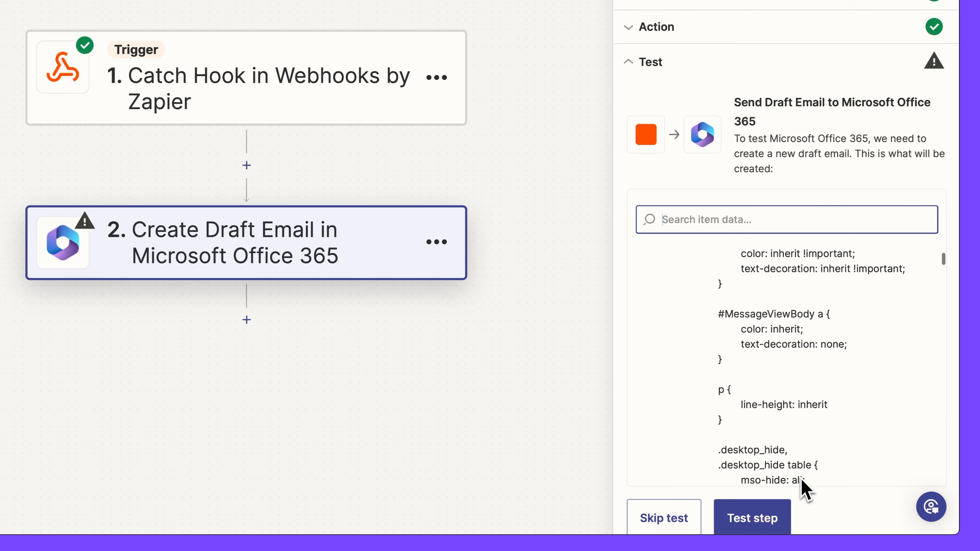
{"action": "scroll", "coordinate": [801, 483], "scroll_direction": "down", "scroll_amount": 5}
{"action": "scroll", "coordinate": [825, 514], "scroll_direction": "down", "scroll_amount": 1}
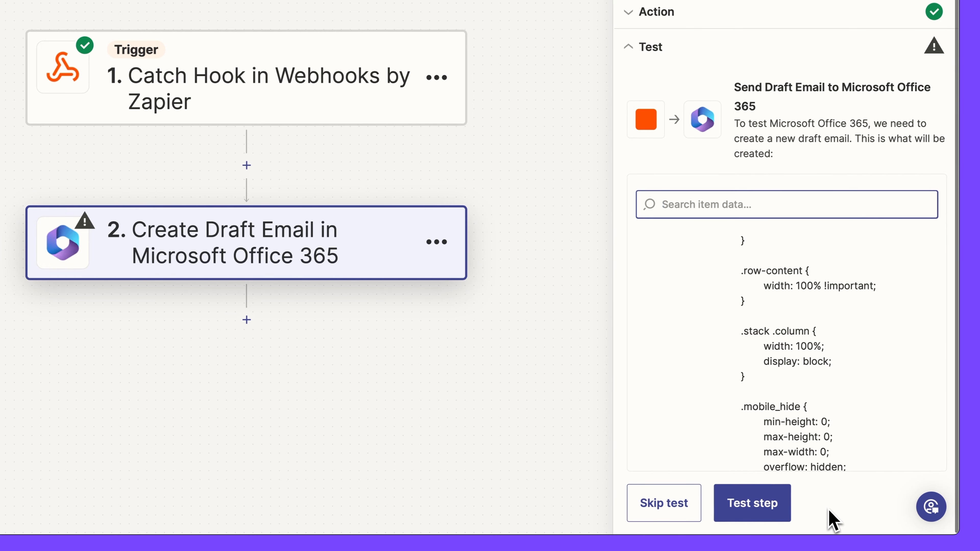
{"action": "left_click", "coordinate": [783, 510]}
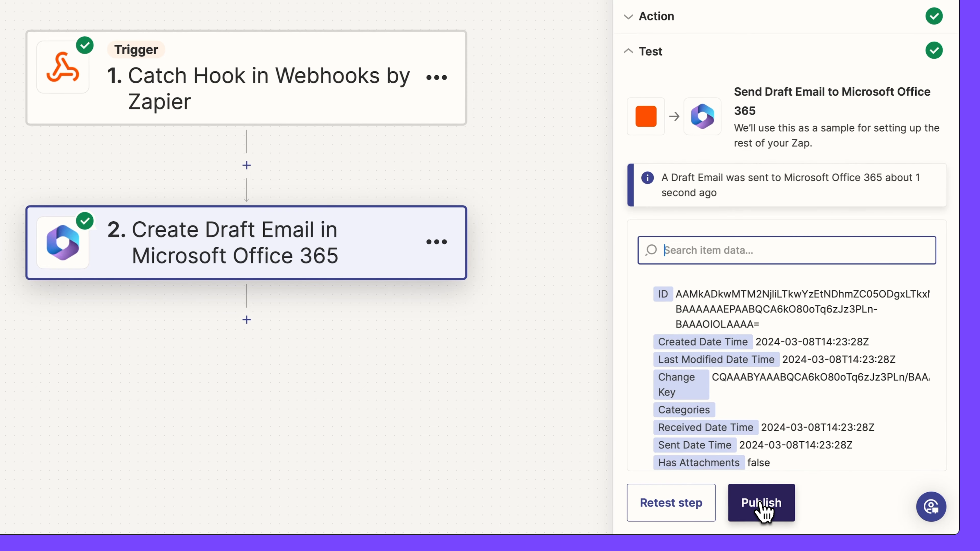
{"action": "scroll", "coordinate": [793, 450], "scroll_direction": "down", "scroll_amount": 1}
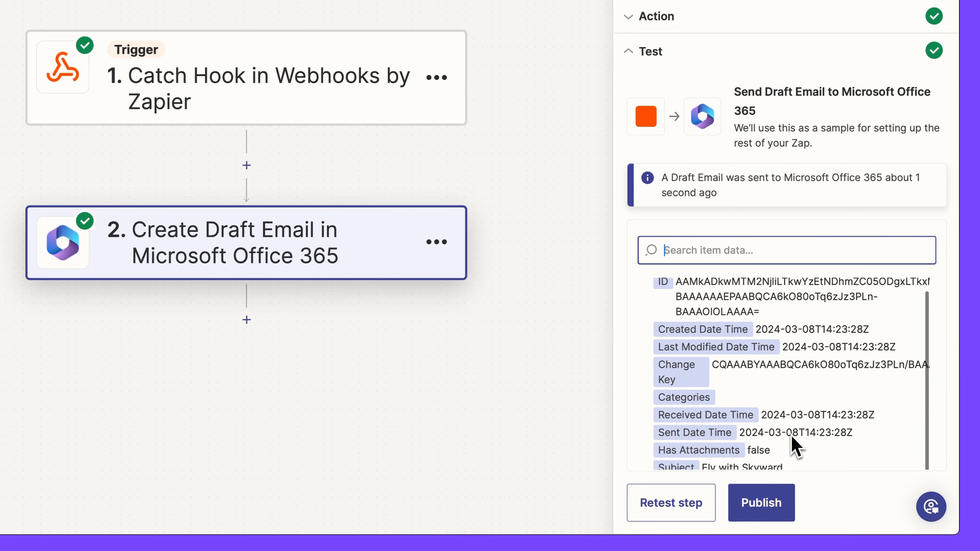
{"action": "left_click", "coordinate": [773, 505]}
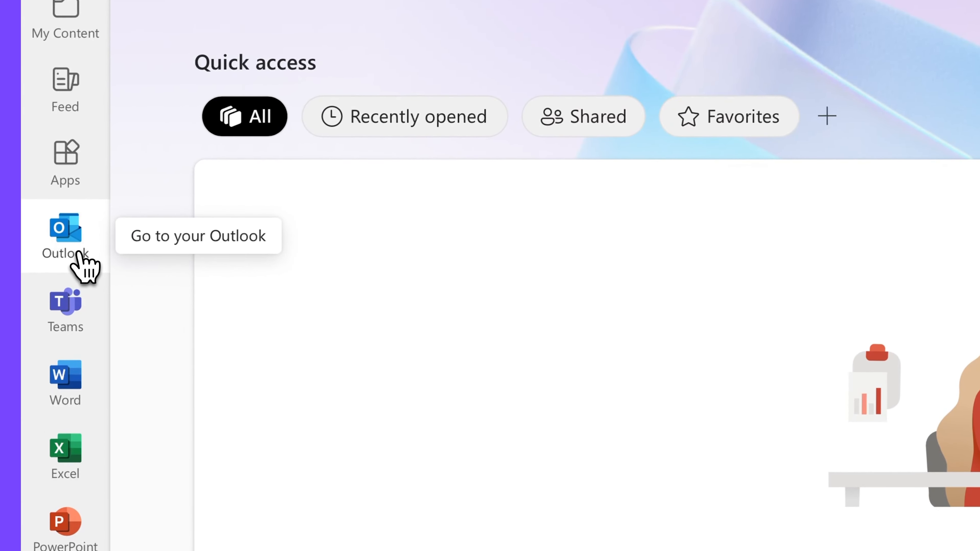
Open Outlook's Drafts folder and view the new 'Fly with Skyward' draft.
{"action": "left_click", "coordinate": [48, 282]}
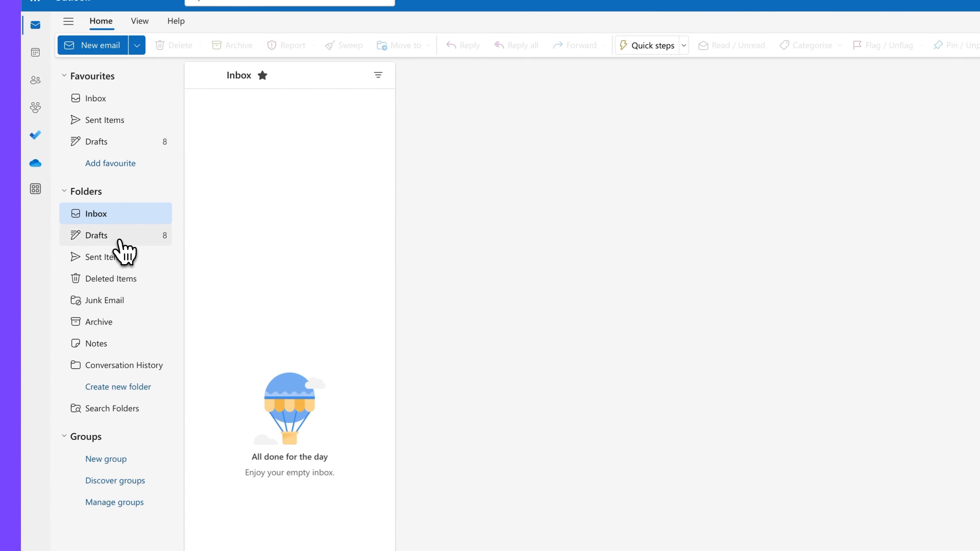
{"action": "left_click", "coordinate": [120, 241]}
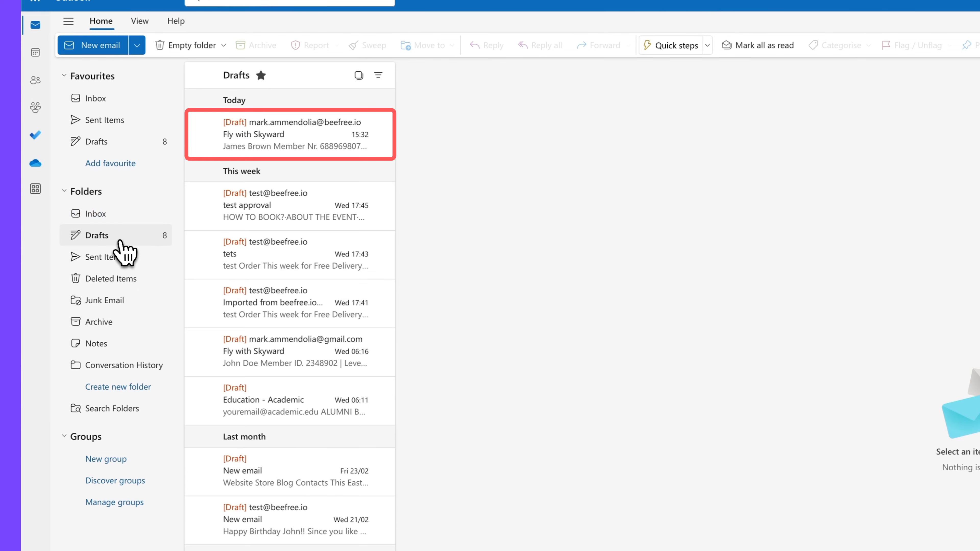
{"action": "left_click", "coordinate": [310, 154]}
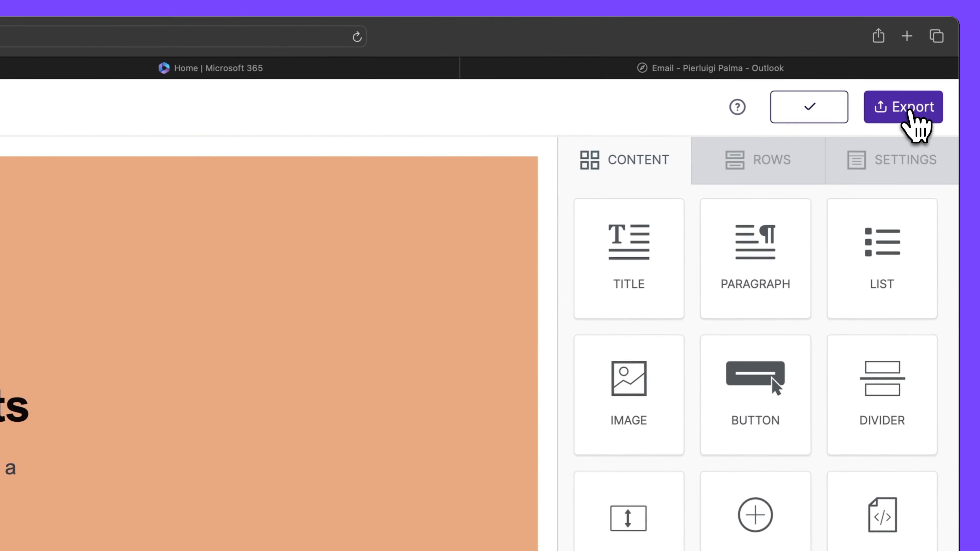
Push the '2024 Annual Report Highlights' email through the Microsoft 365 custom connector.
{"action": "left_click", "coordinate": [928, 72]}
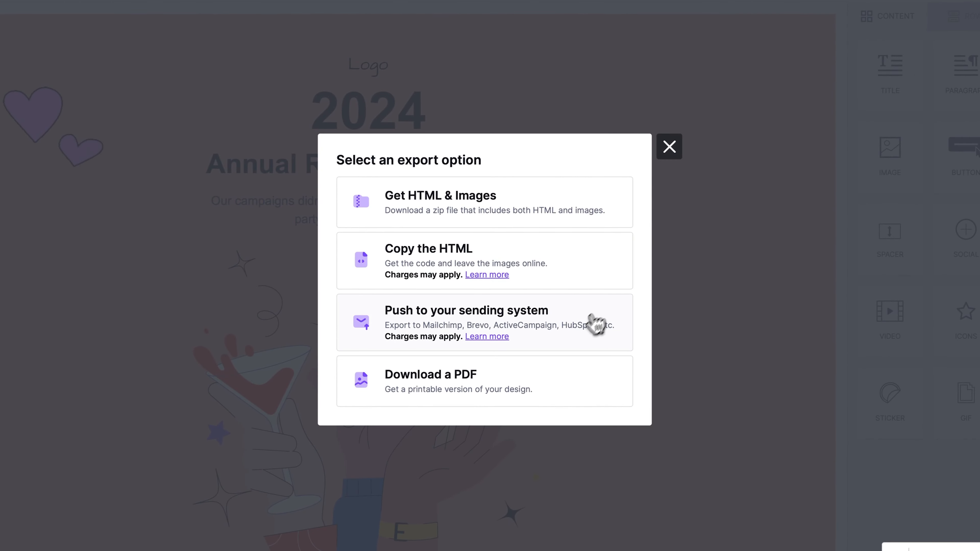
{"action": "left_click", "coordinate": [580, 336]}
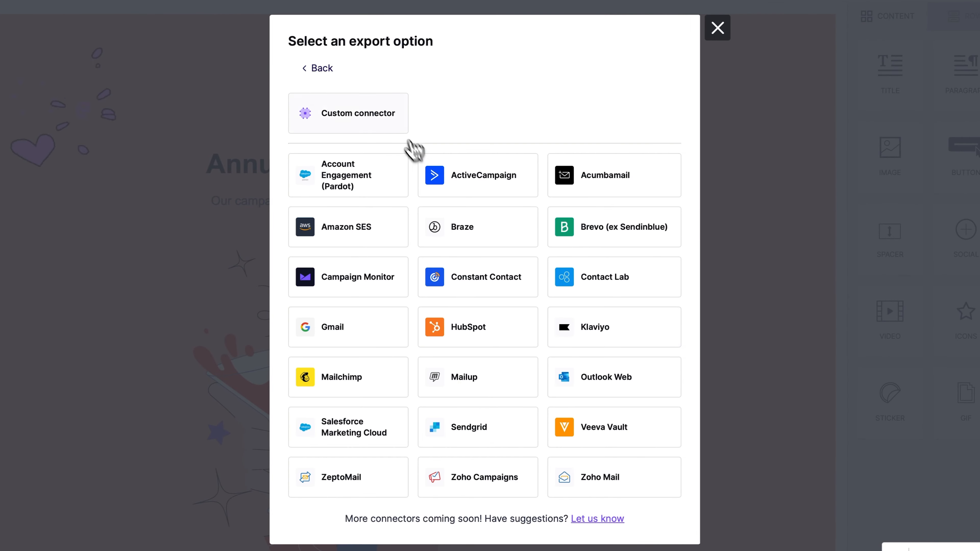
{"action": "left_click", "coordinate": [389, 120]}
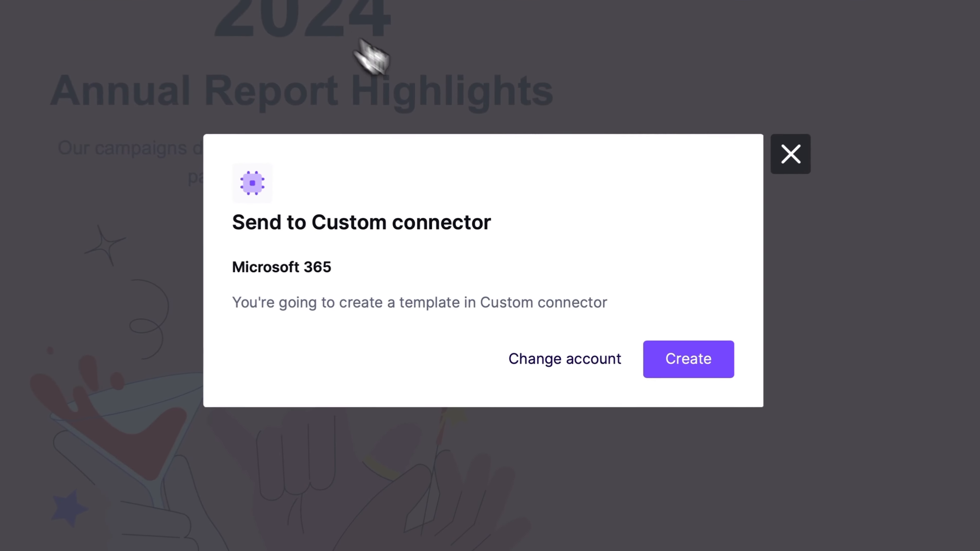
{"action": "left_click", "coordinate": [606, 342]}
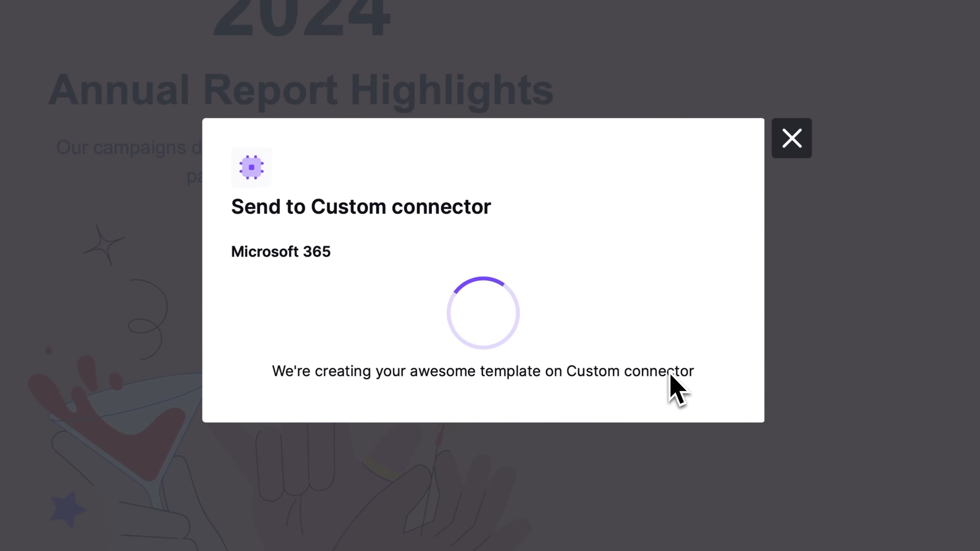